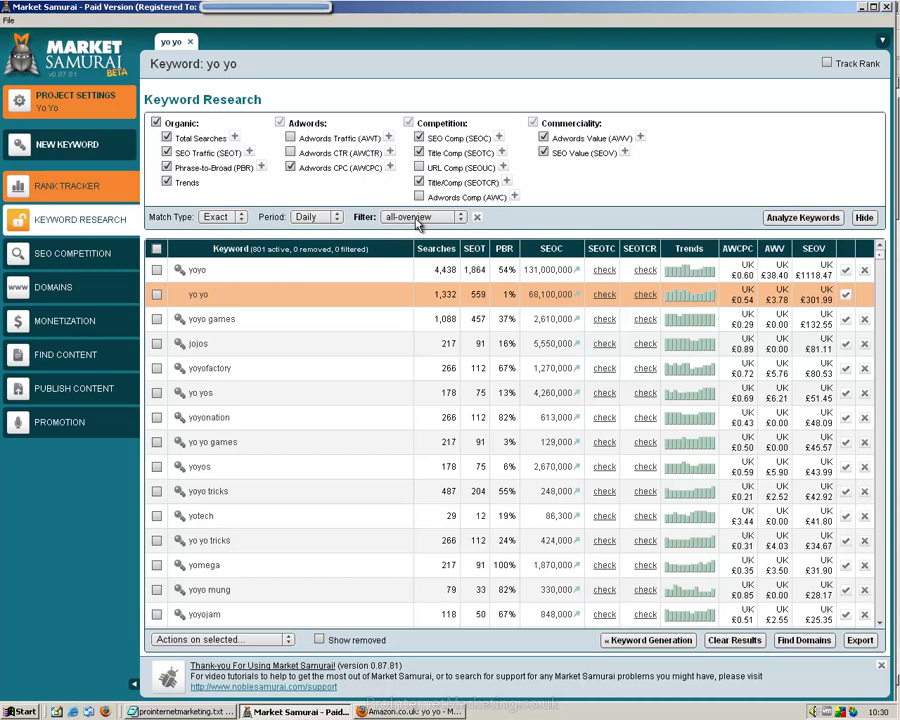
Step: Apply the Golden Rules filter to the keyword list, and switch back to the all-overview filter
click(418, 222)
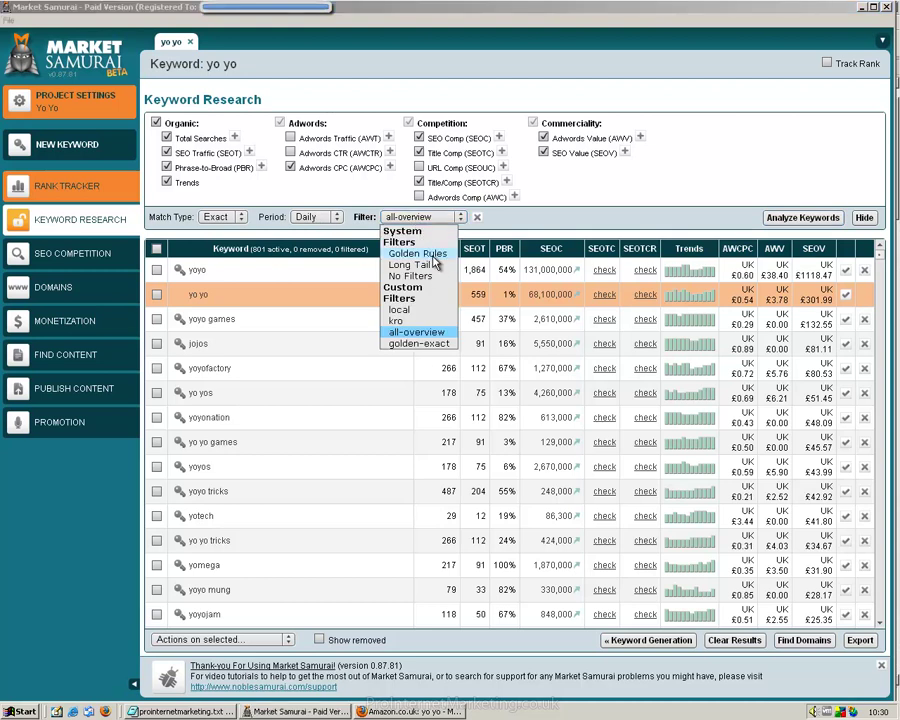
click(432, 256)
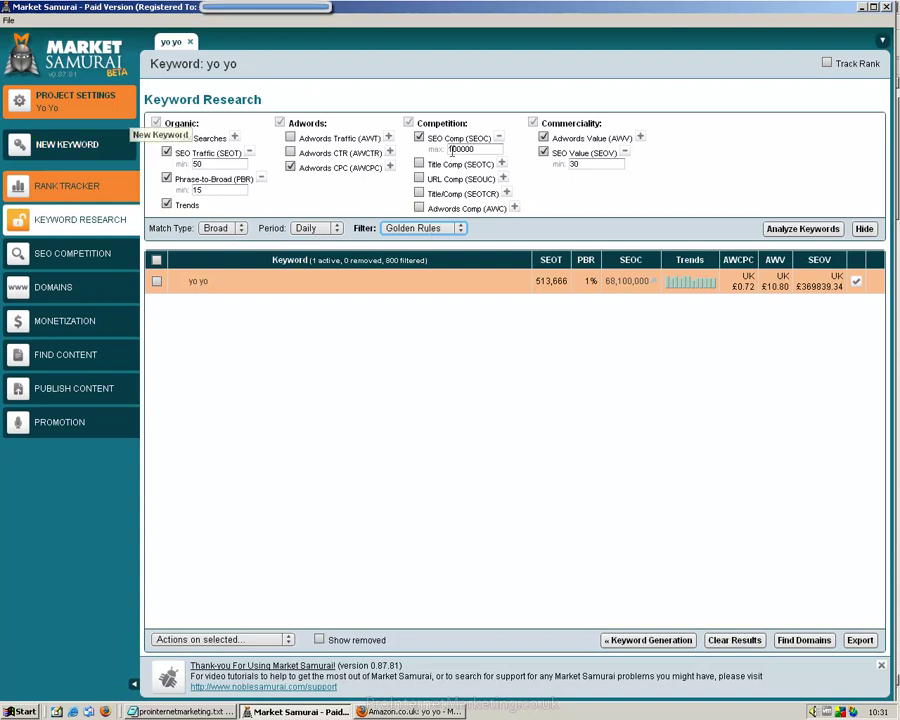
click(437, 232)
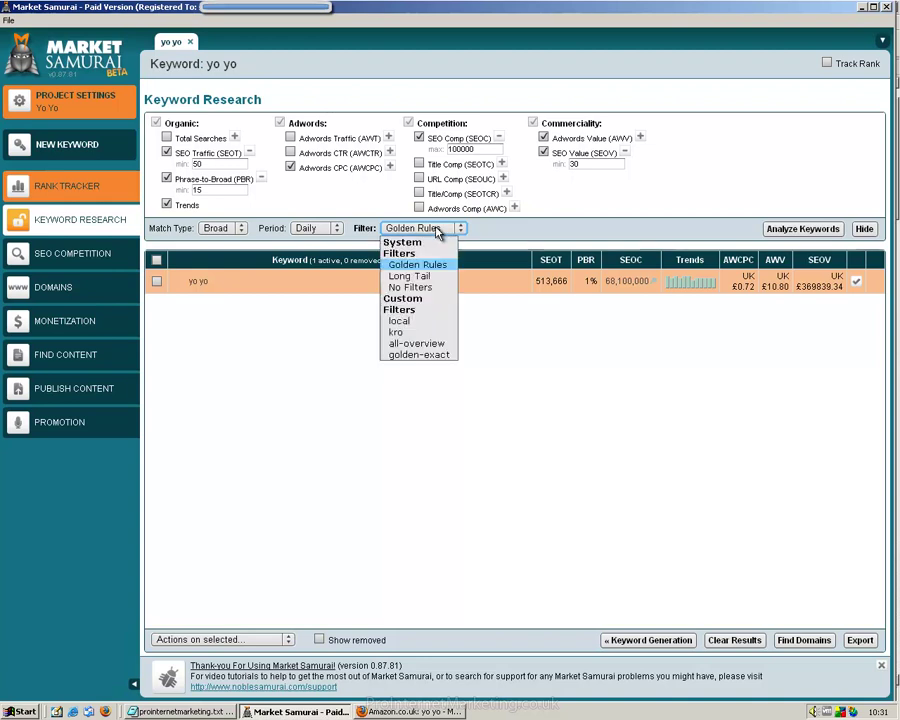
click(420, 343)
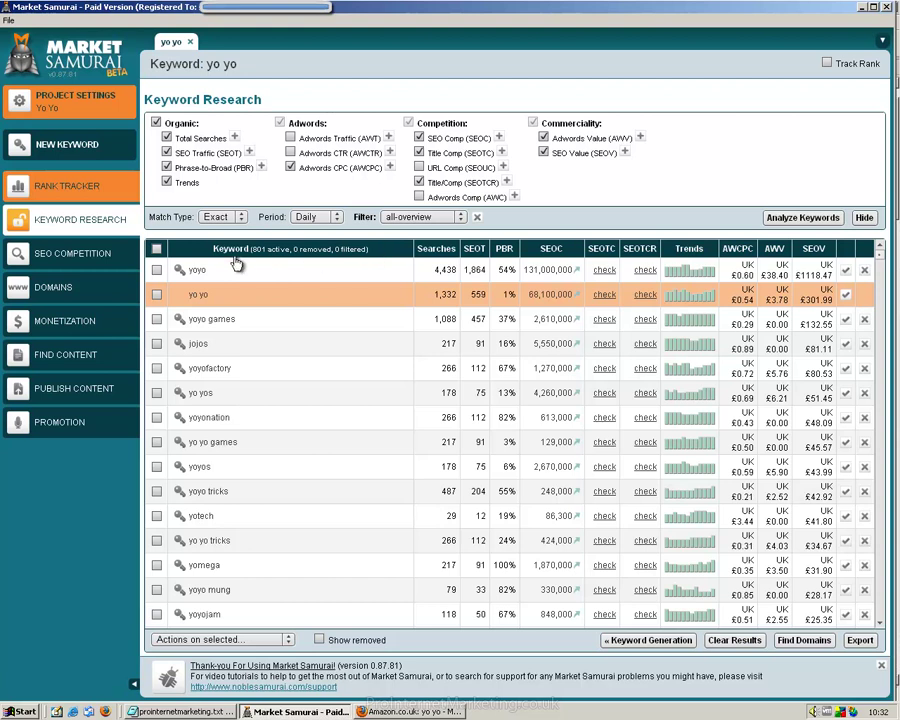
Step: Sort the keyword list by Searches in descending order and check the figures of the main yo yo keyword
click(440, 250)
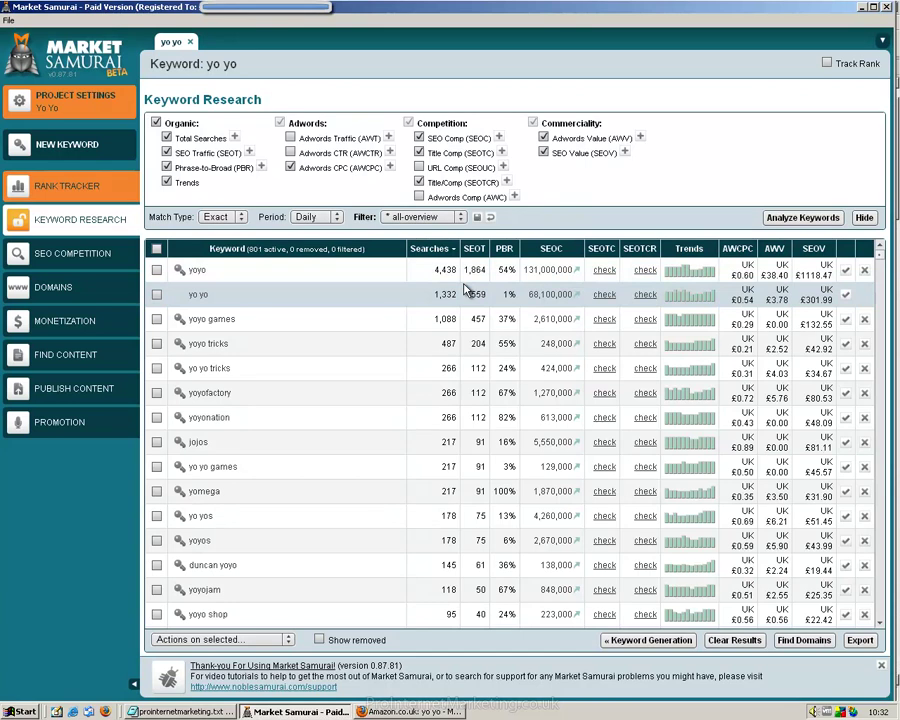
click(458, 297)
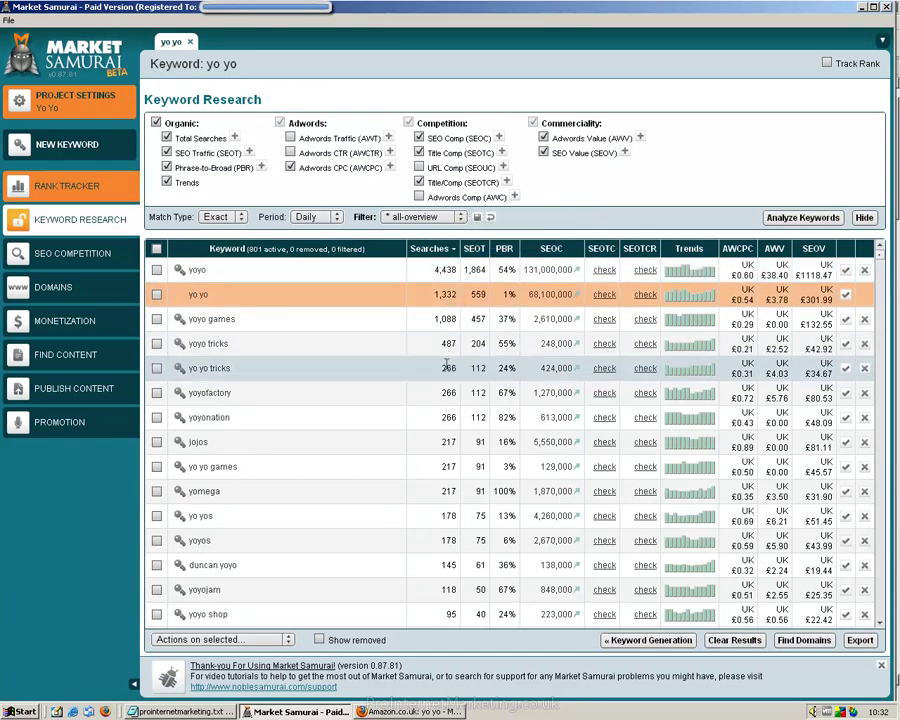
click(210, 297)
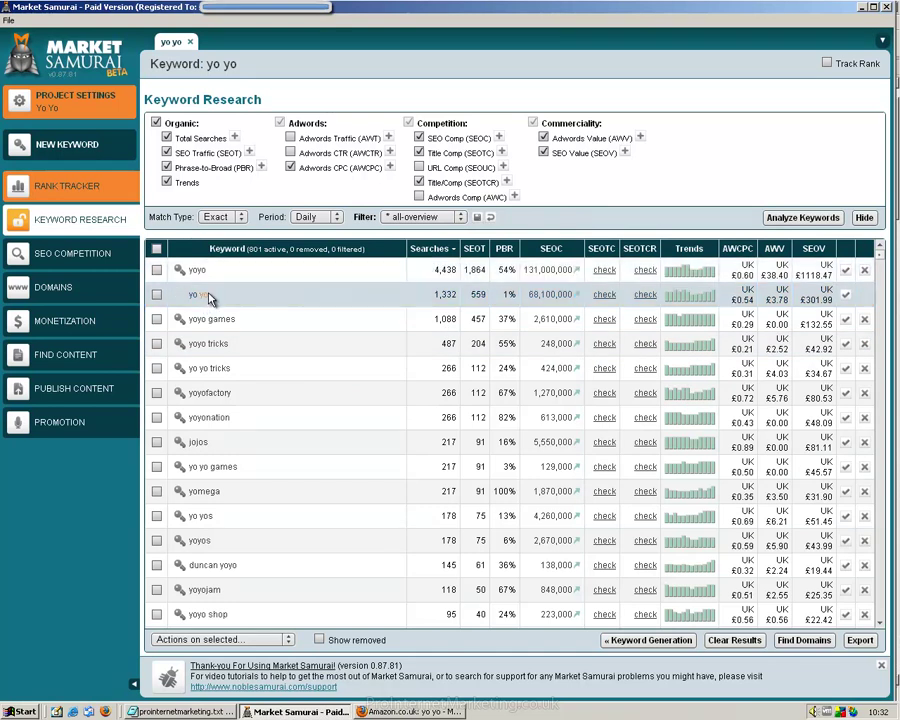
click(455, 296)
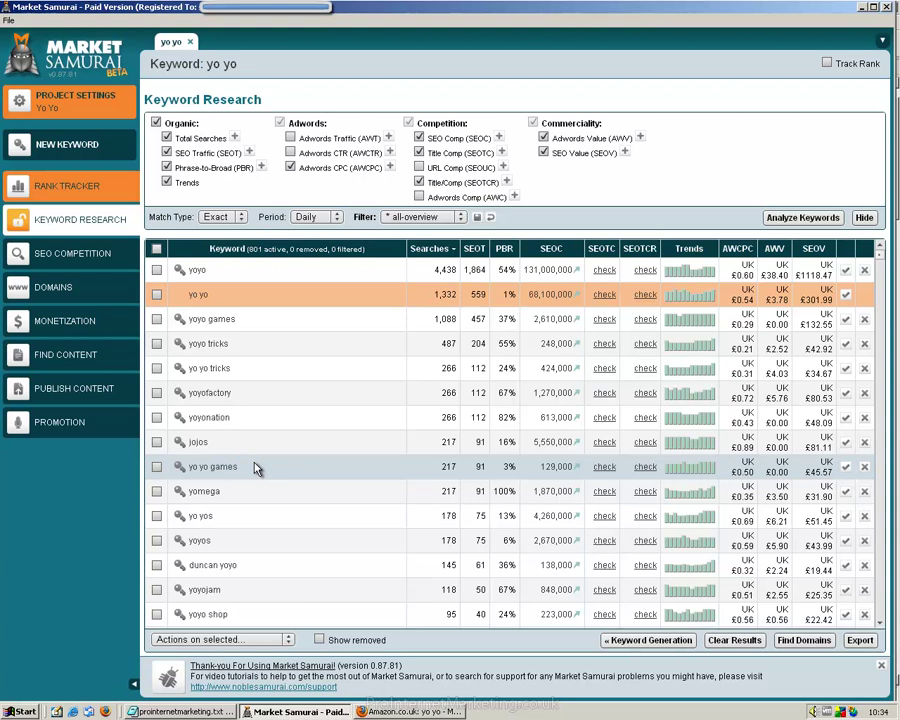
Step: Tick the keywords yoyo bus, yoyo test, dark magic yoyo and jojo tricks in the list
scroll(255, 468, down, 1)
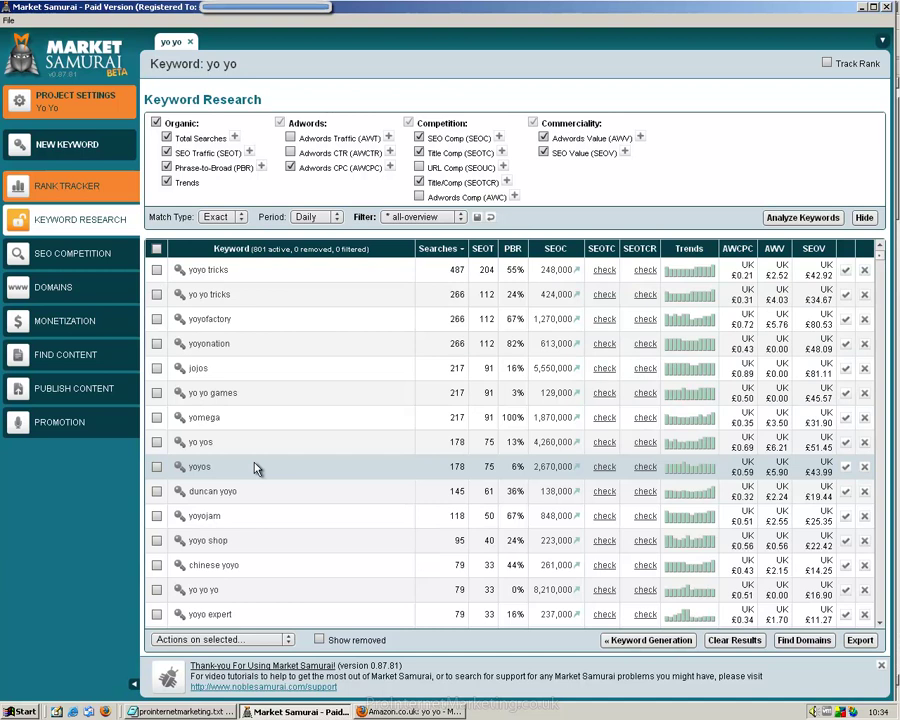
scroll(255, 468, down, 1)
scroll(255, 468, down, 1)
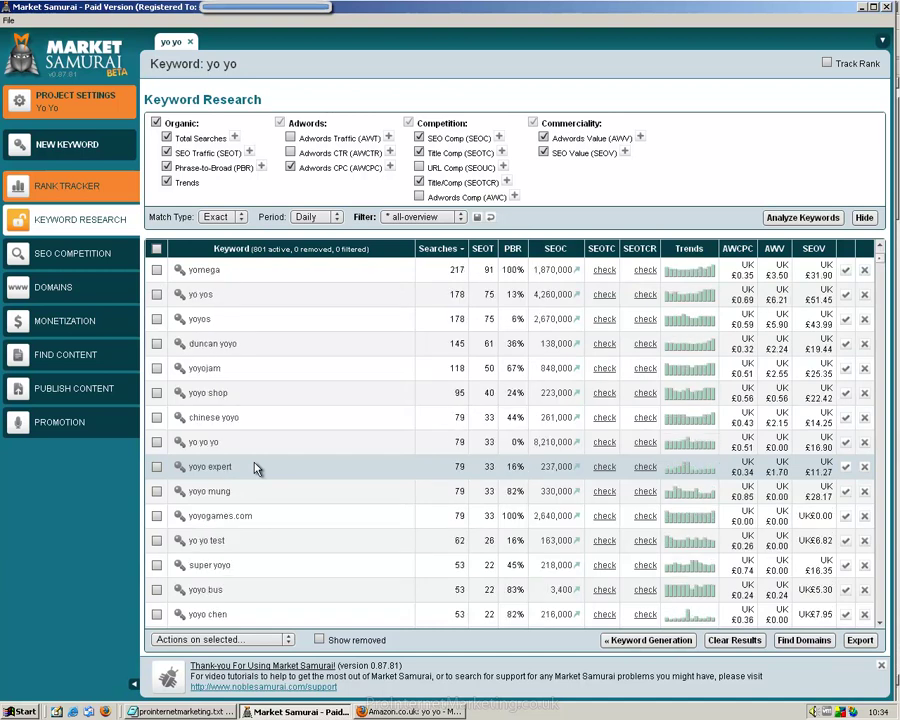
double_click(460, 590)
click(462, 590)
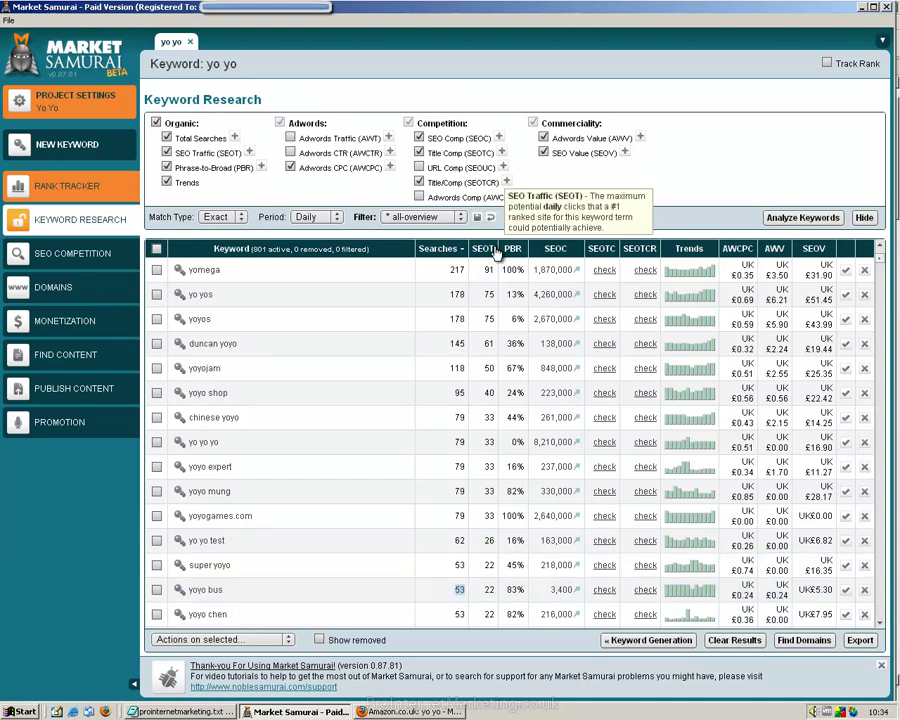
double_click(490, 590)
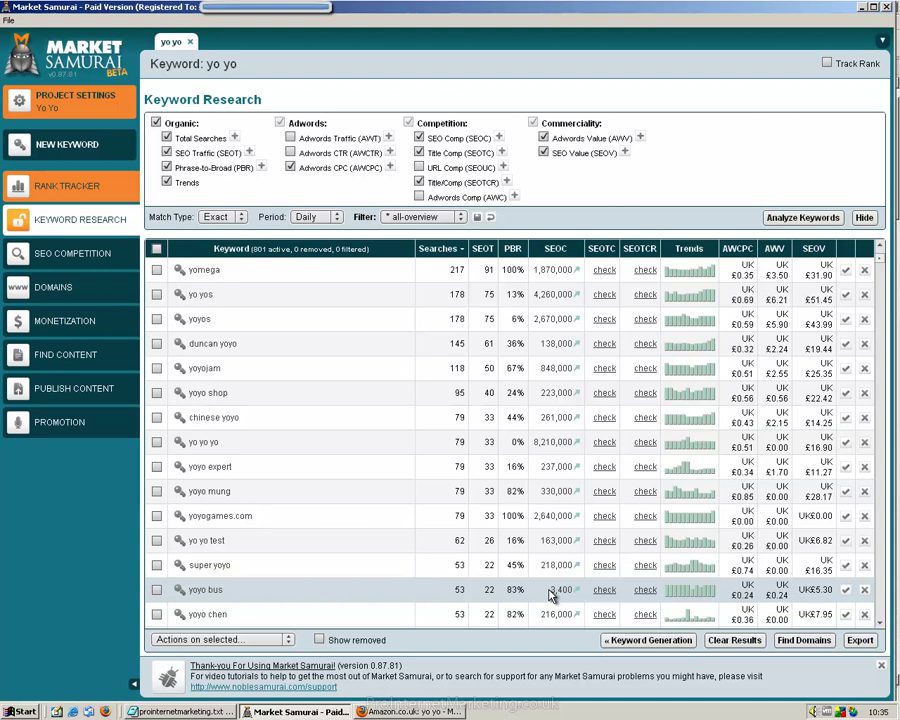
click(156, 590)
scroll(250, 593, down, 2)
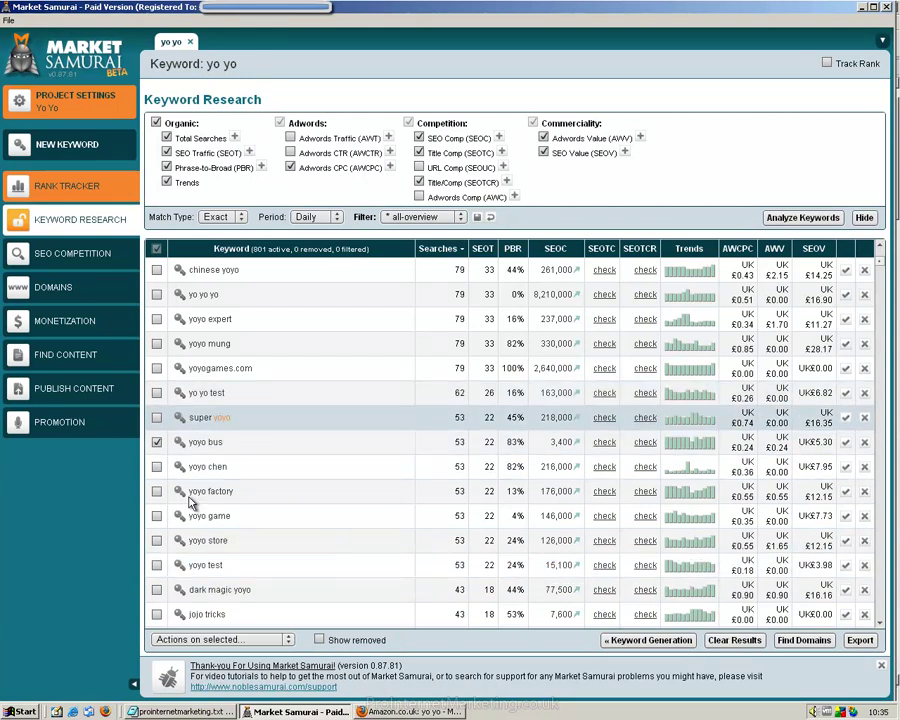
click(156, 566)
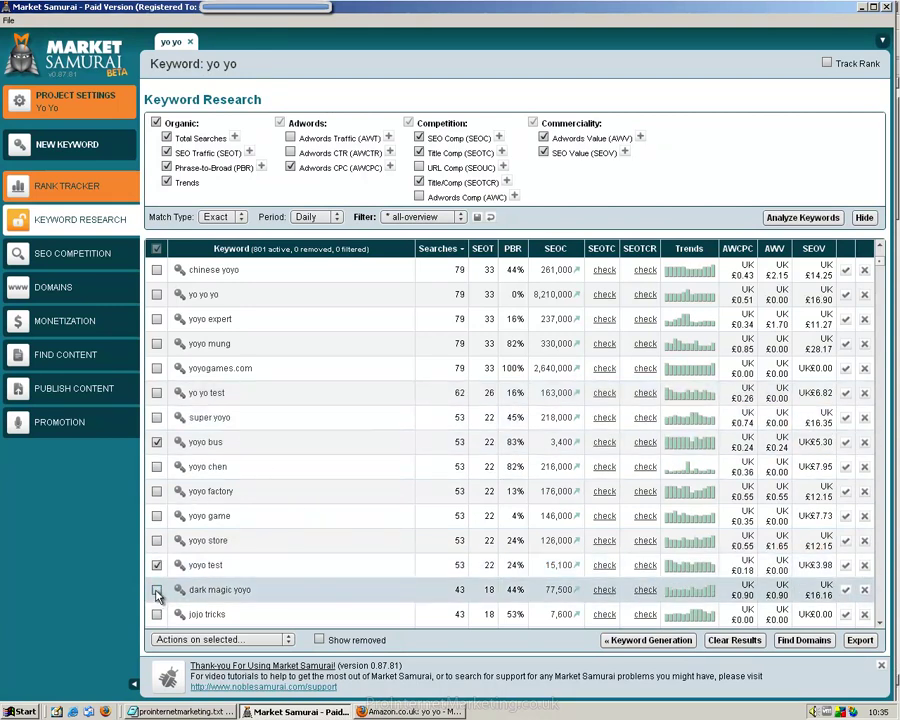
click(156, 591)
click(156, 614)
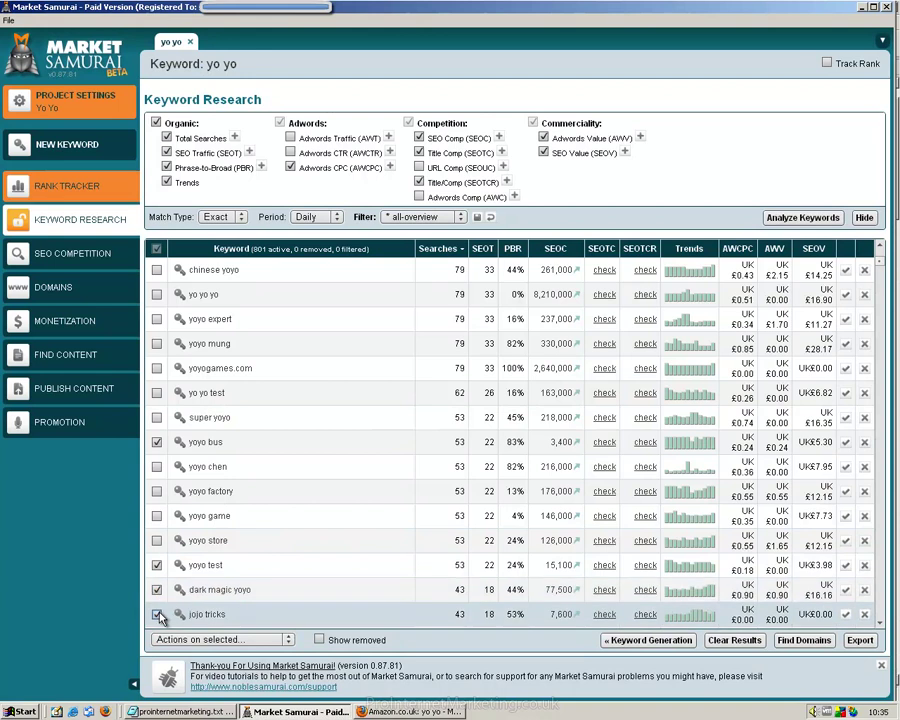
Step: Sort the list alphabetically by Keyword and bring the duncan yoyo product keywords into view
scroll(250, 570, down, 1)
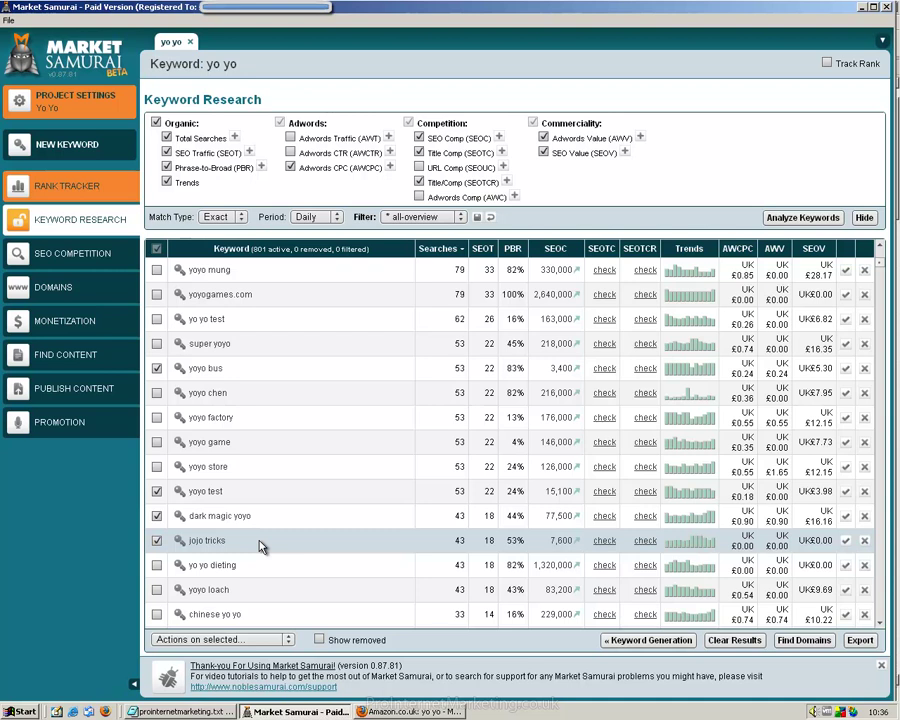
click(293, 250)
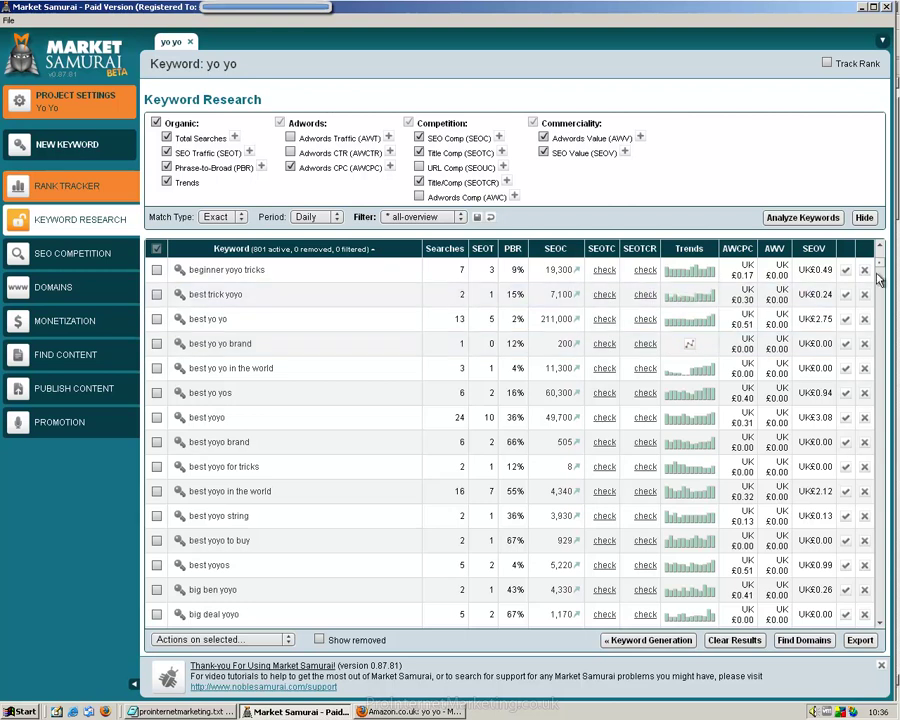
drag(880, 265, 881, 317)
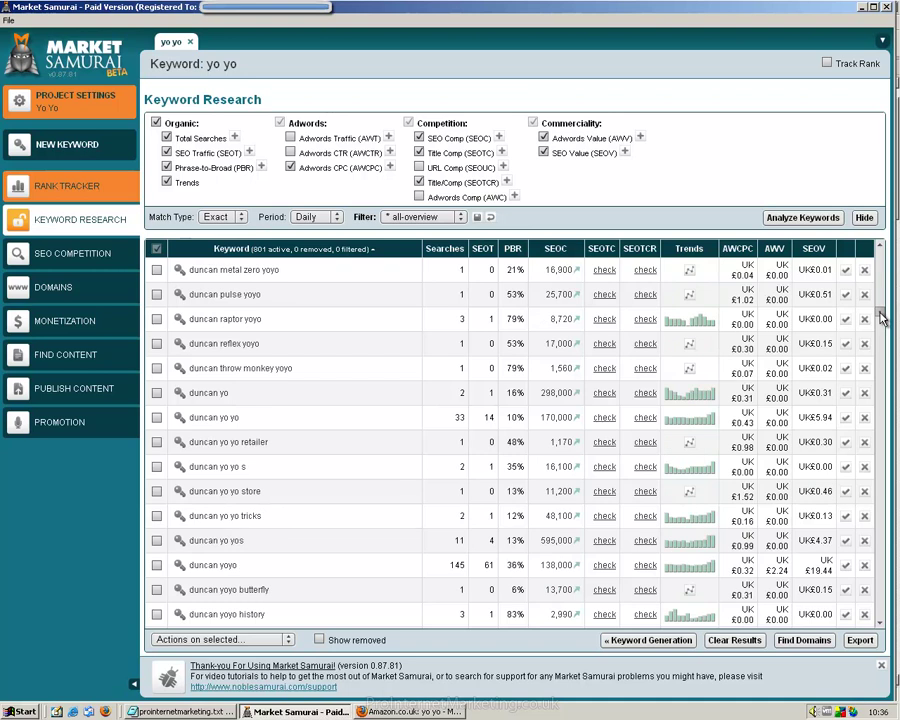
click(879, 249)
click(879, 249)
click(879, 249)
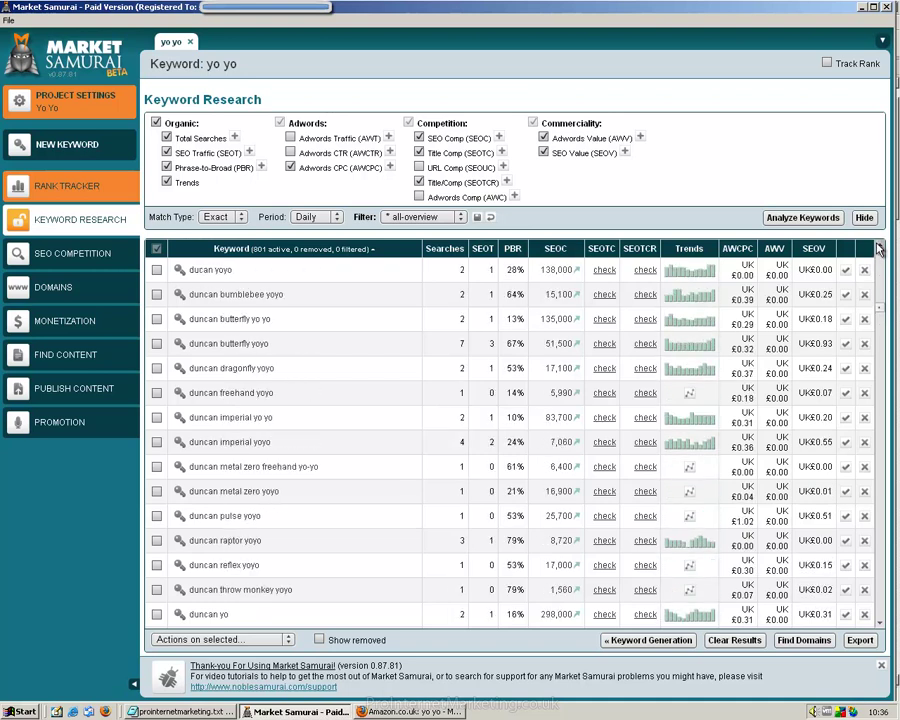
click(879, 249)
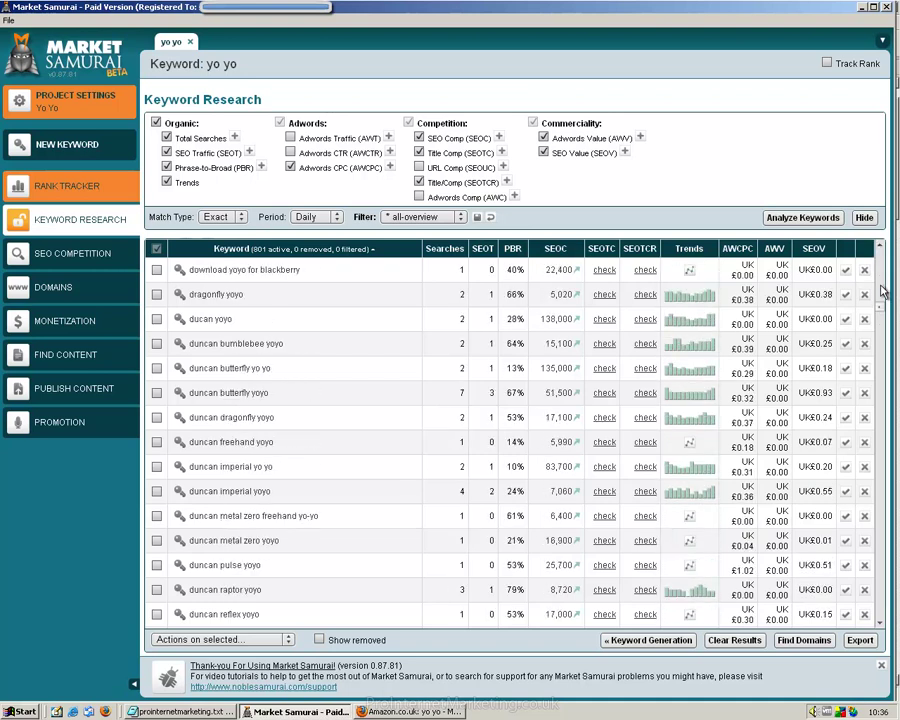
click(879, 626)
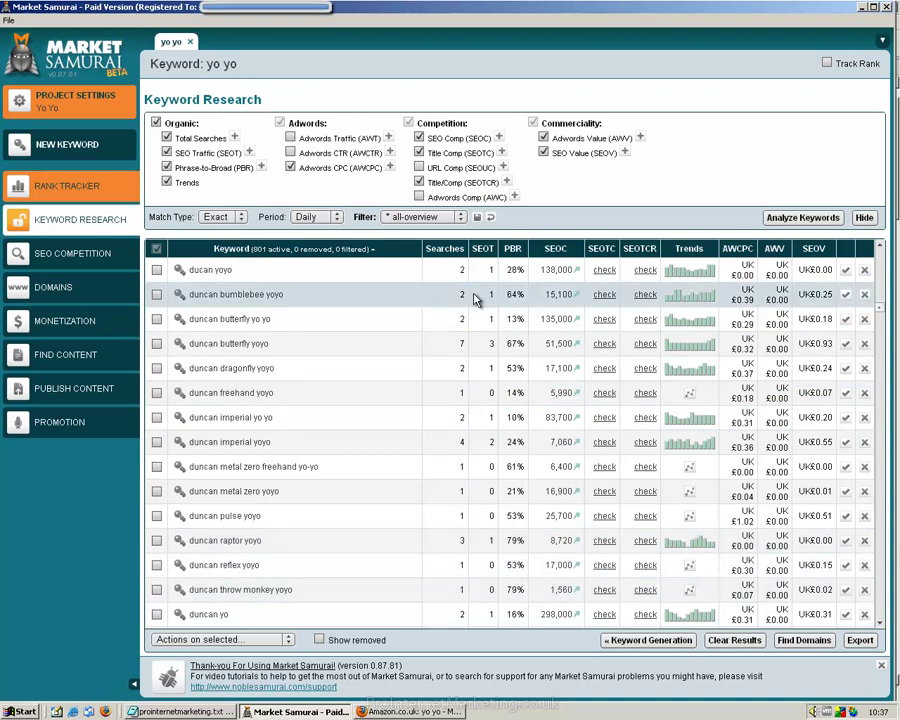
Step: Change the match type to Broad to compare the search figures, and set it back to Exact
click(228, 220)
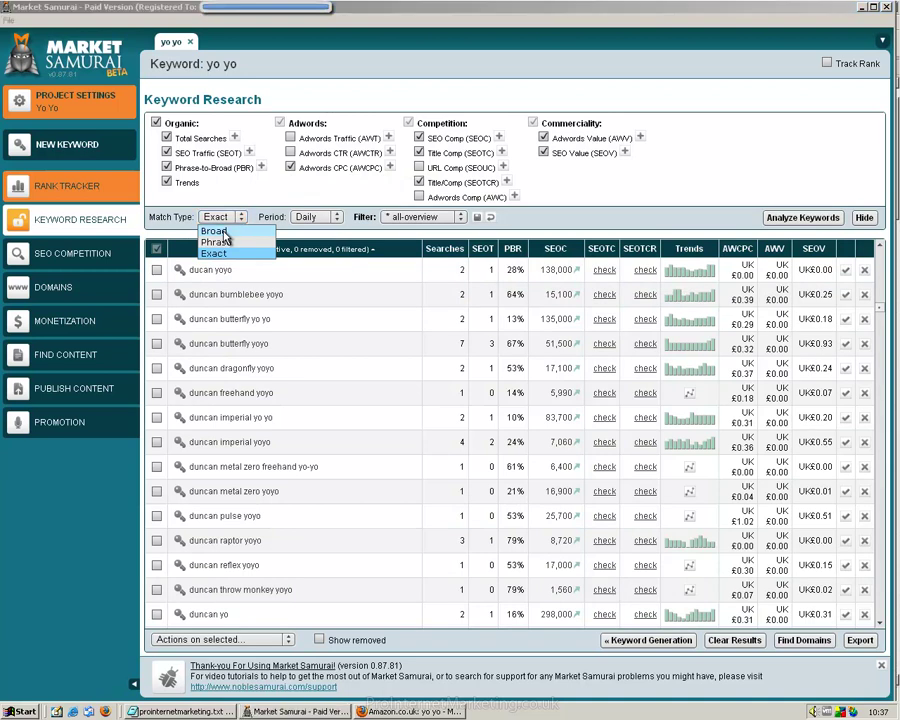
click(216, 231)
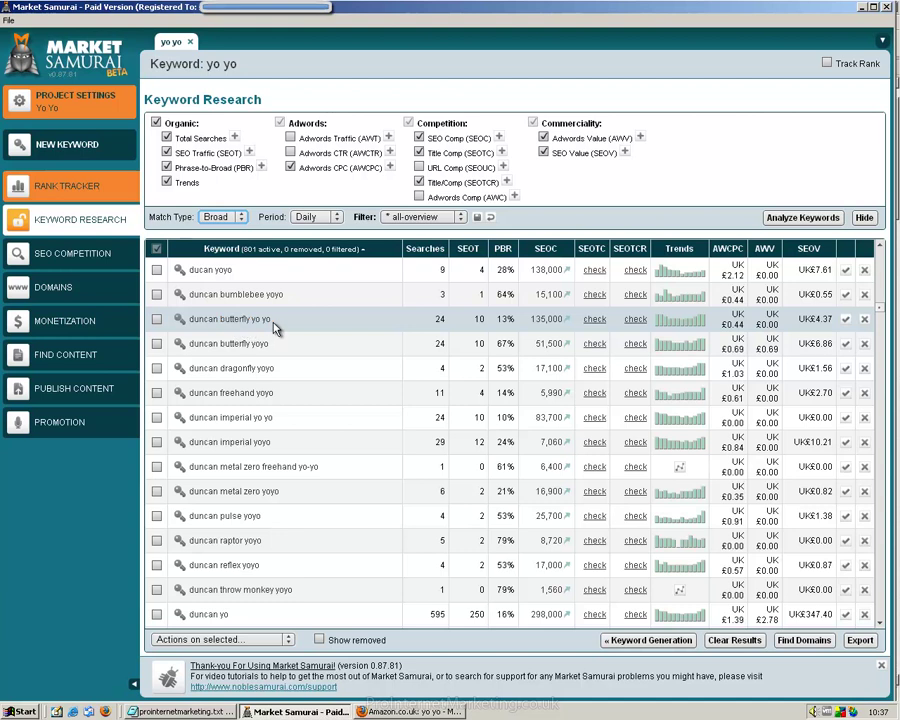
click(224, 221)
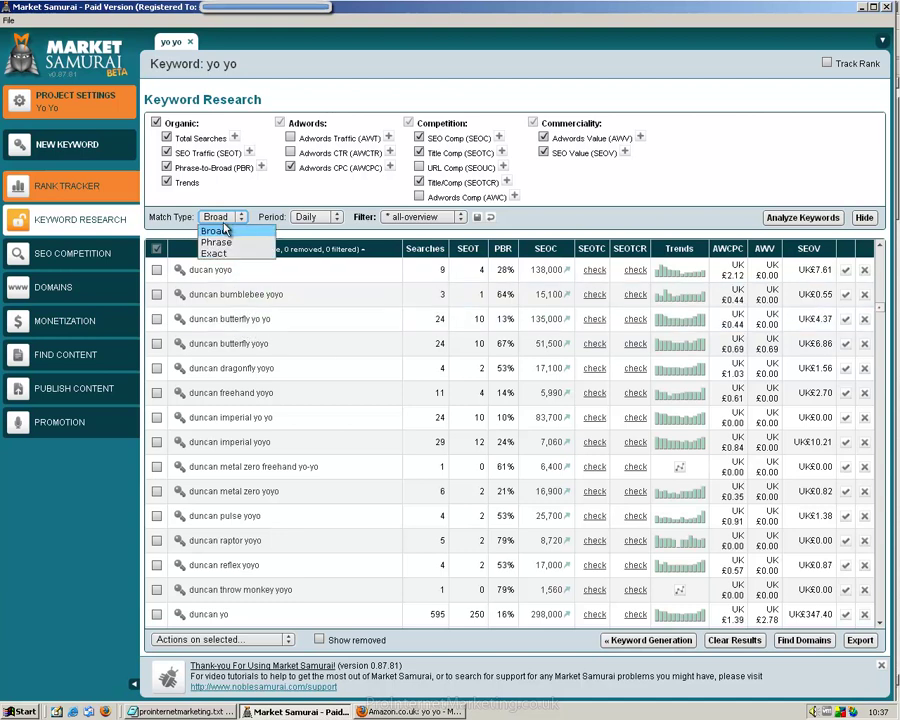
click(216, 253)
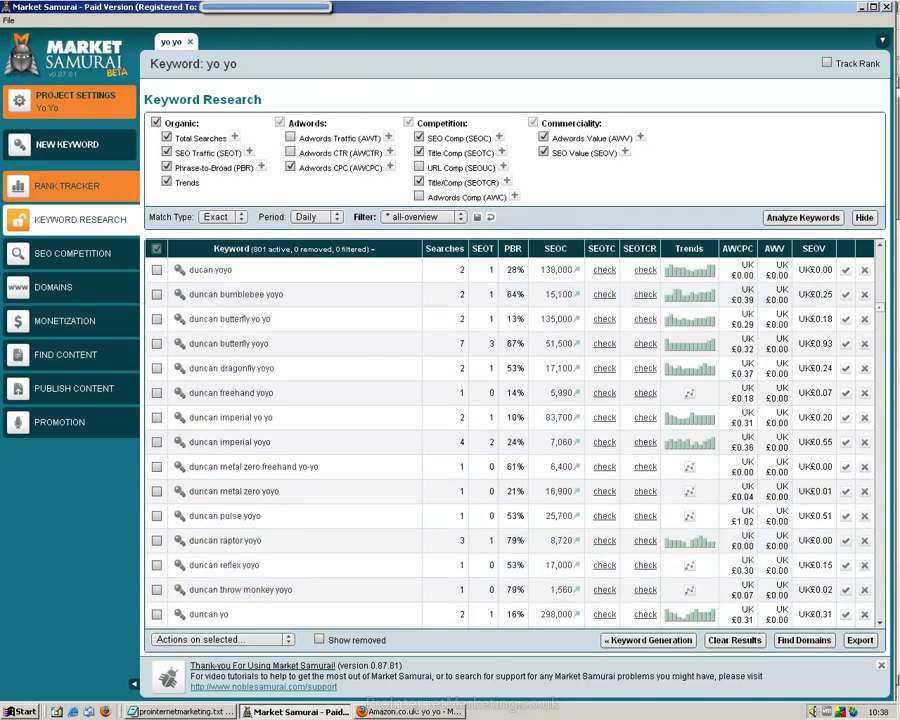
Step: Examine the search and competition figures of the duncan yoyo keywords and the entries following them
scroll(881, 629, down, 5)
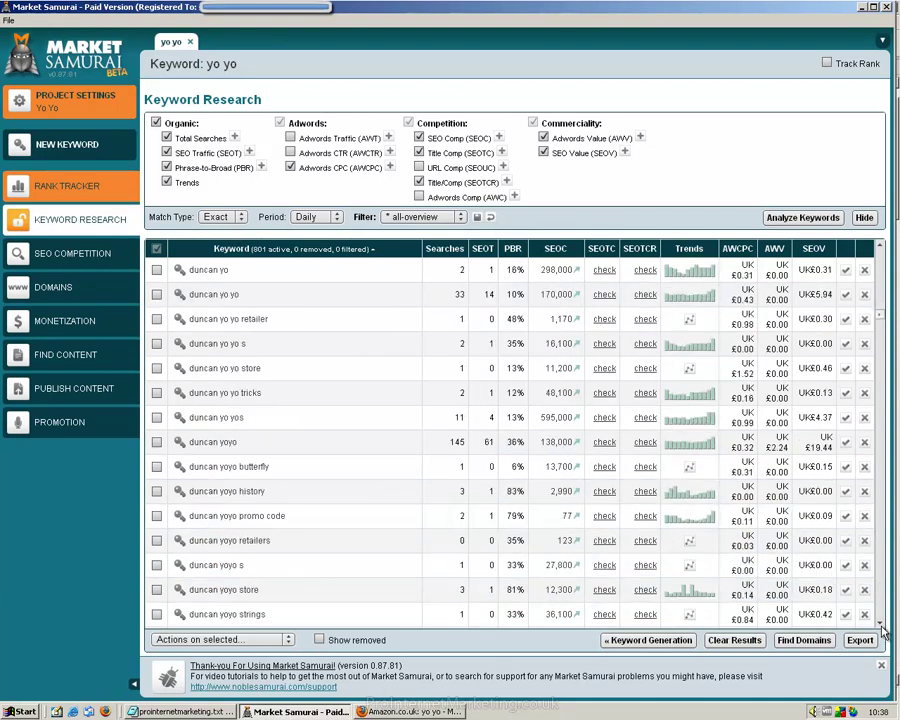
scroll(881, 629, down, 3)
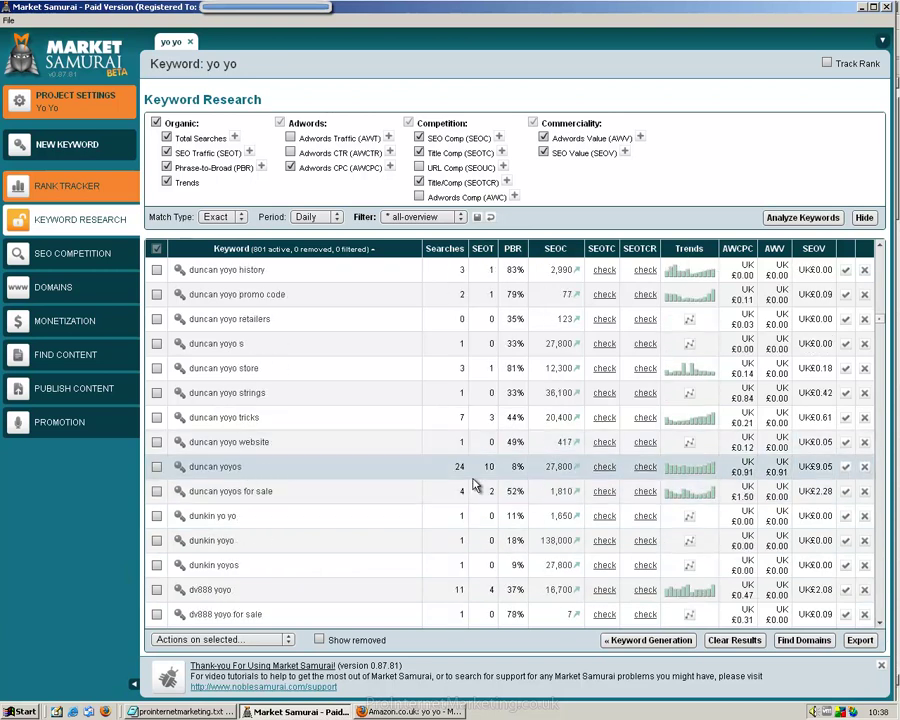
scroll(881, 629, down, 3)
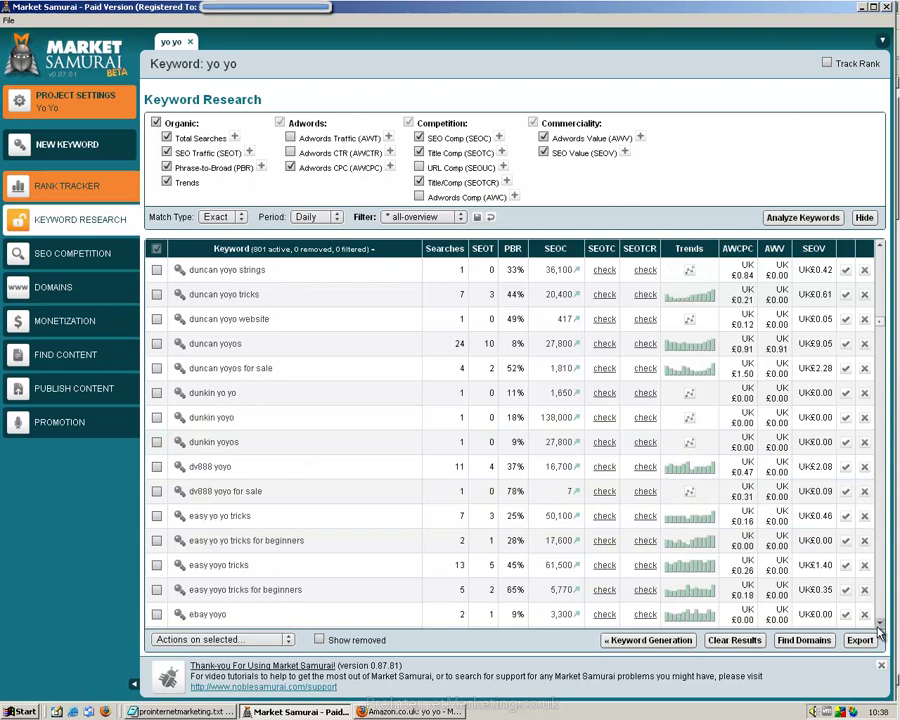
click(880, 627)
double_click(880, 627)
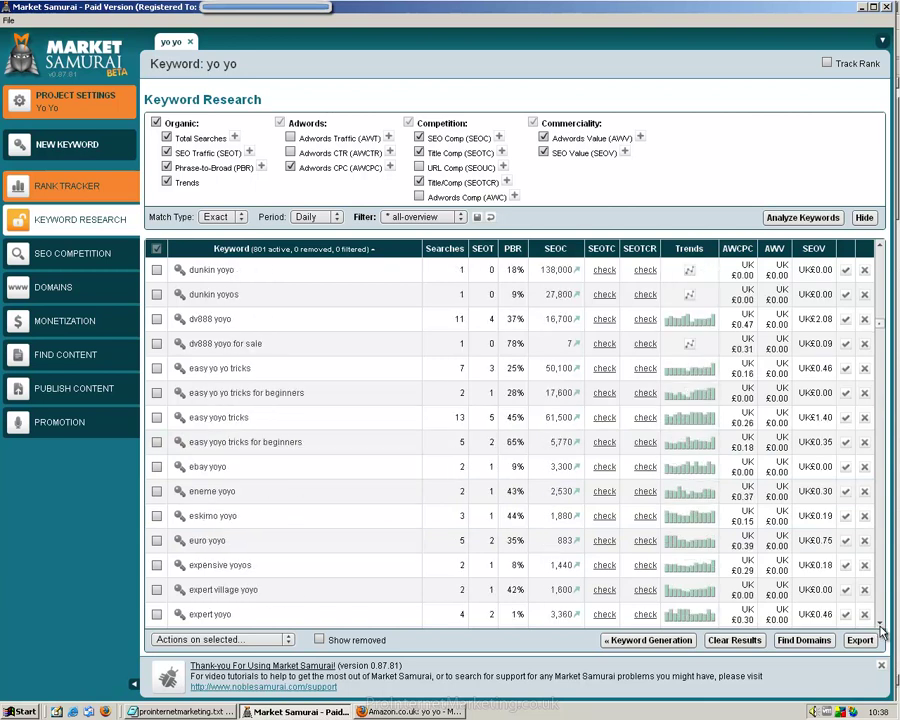
click(880, 252)
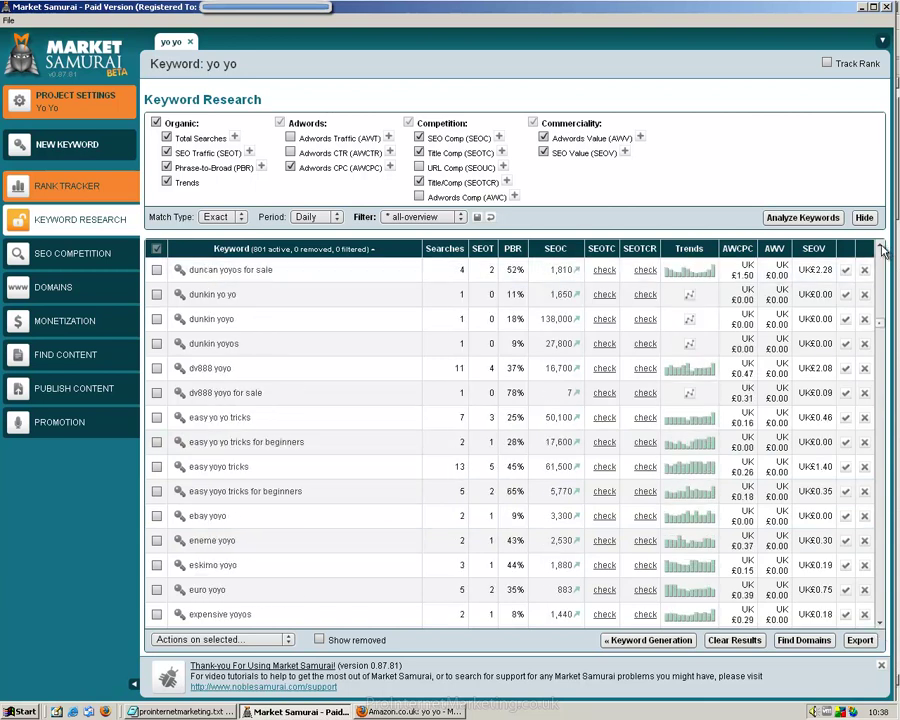
click(880, 250)
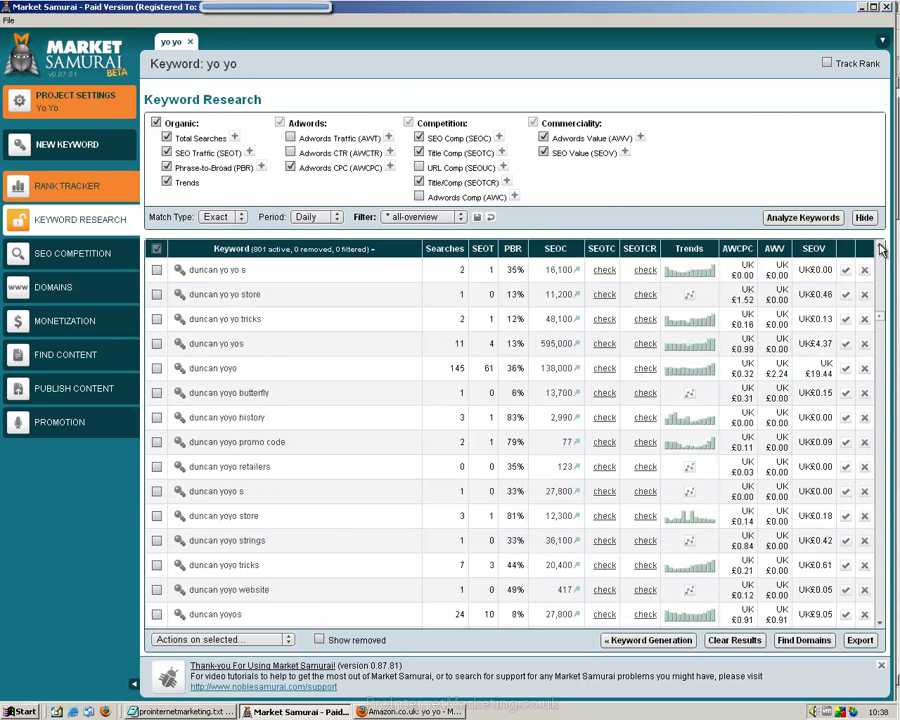
click(880, 250)
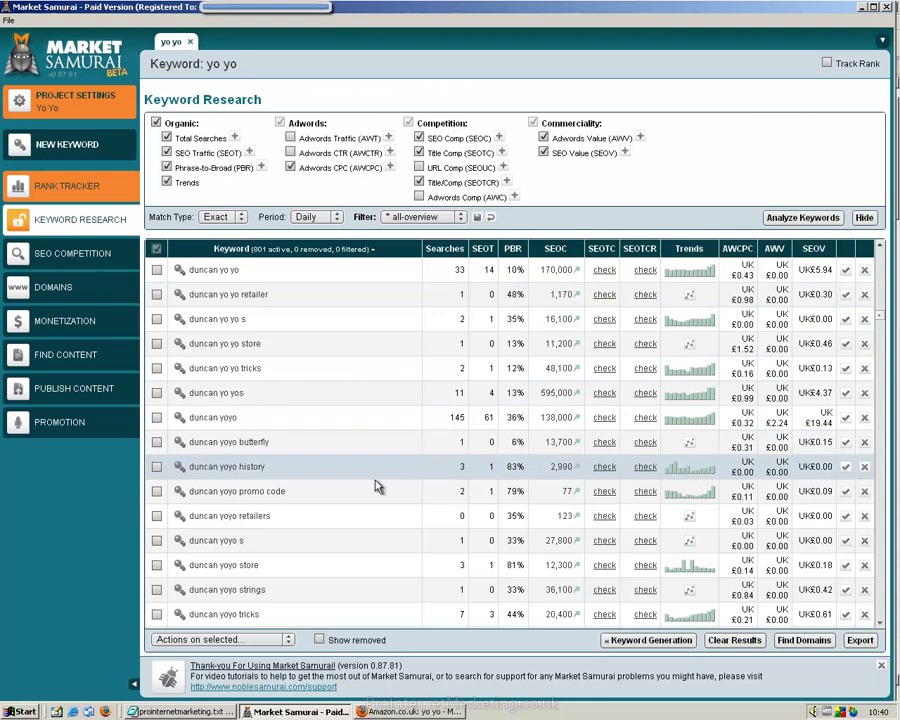
Step: Highlight the keyword duncan yoyo promo code and then duncan yoyo retailers to inspect their figures
double_click(283, 491)
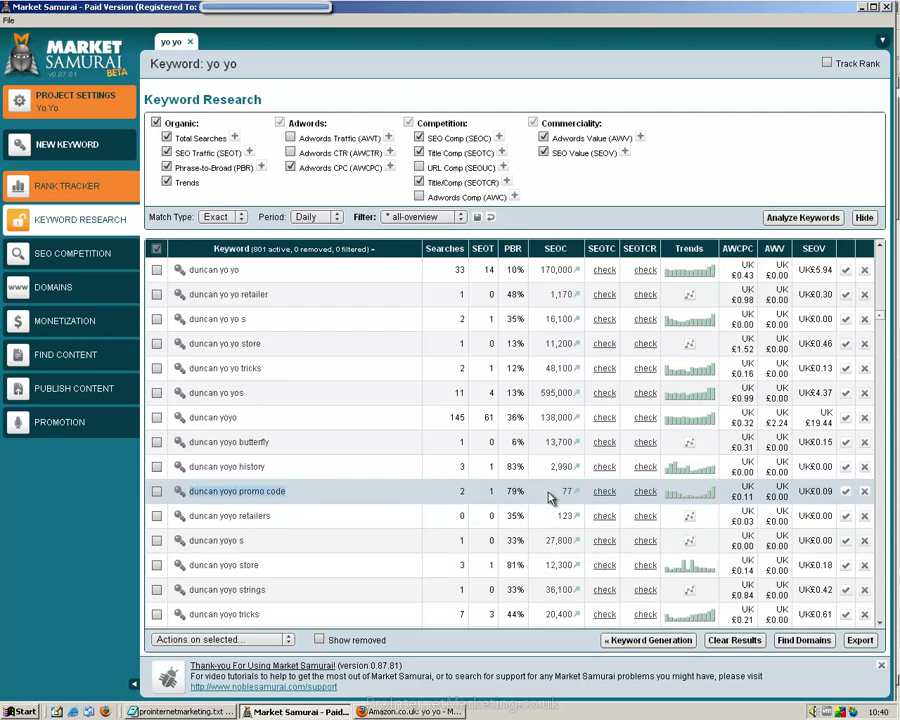
click(289, 493)
drag(278, 520, 188, 518)
click(305, 516)
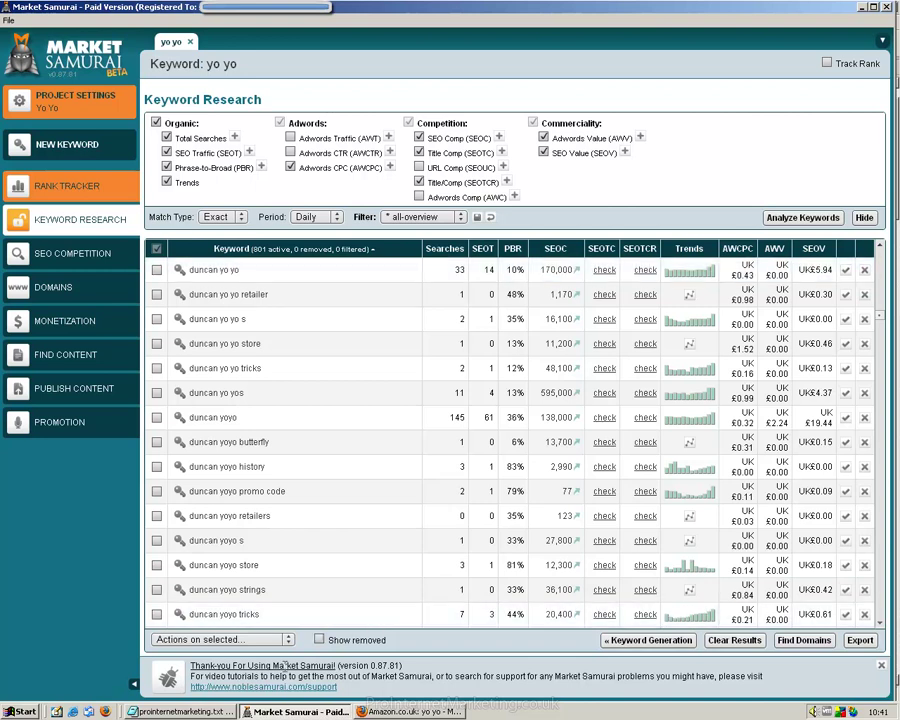
click(236, 712)
click(236, 712)
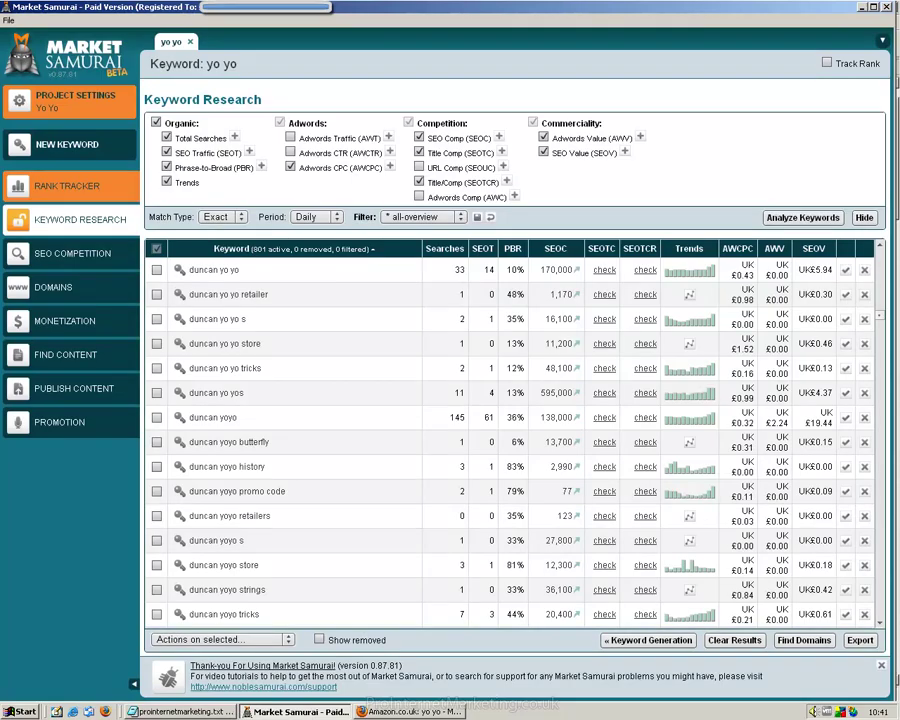